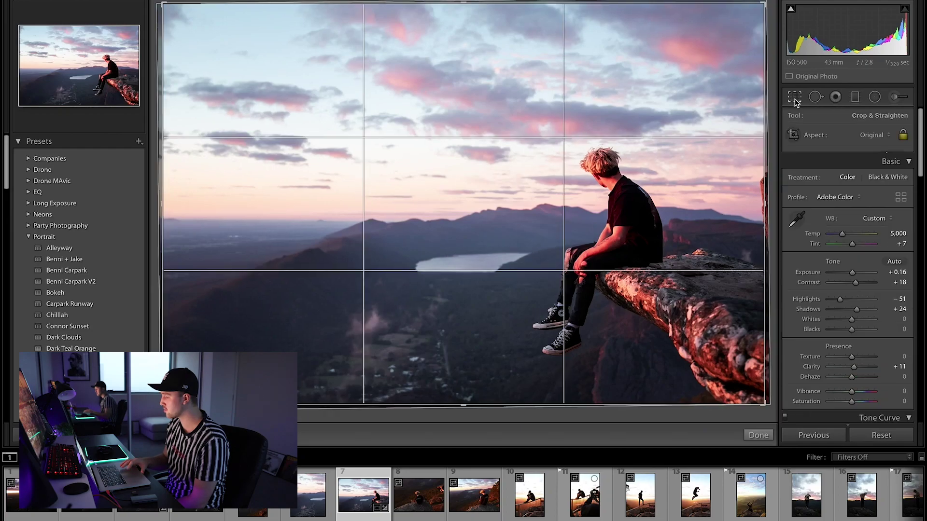
# - Choose Enter Custom... from the Crop & Straighten Aspect list to enter a custom crop ratio
pyautogui.click(882, 139)
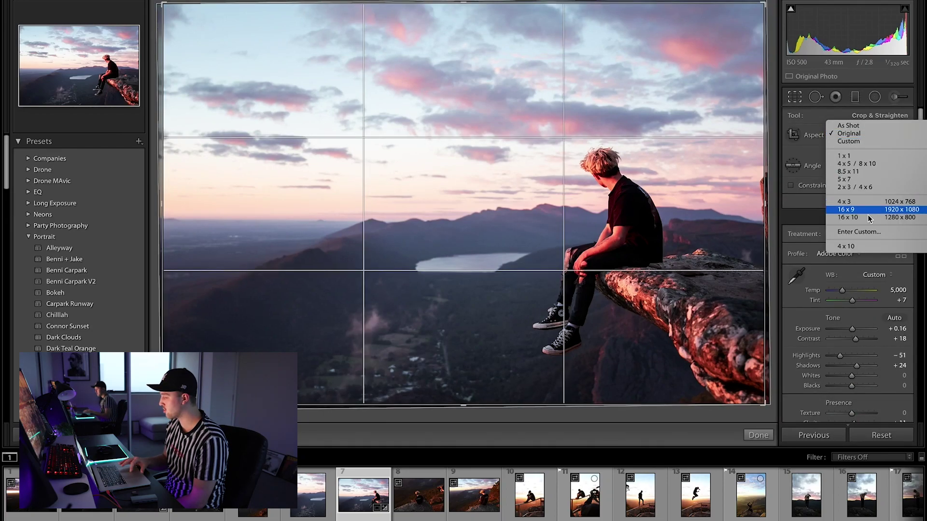
pyautogui.click(854, 232)
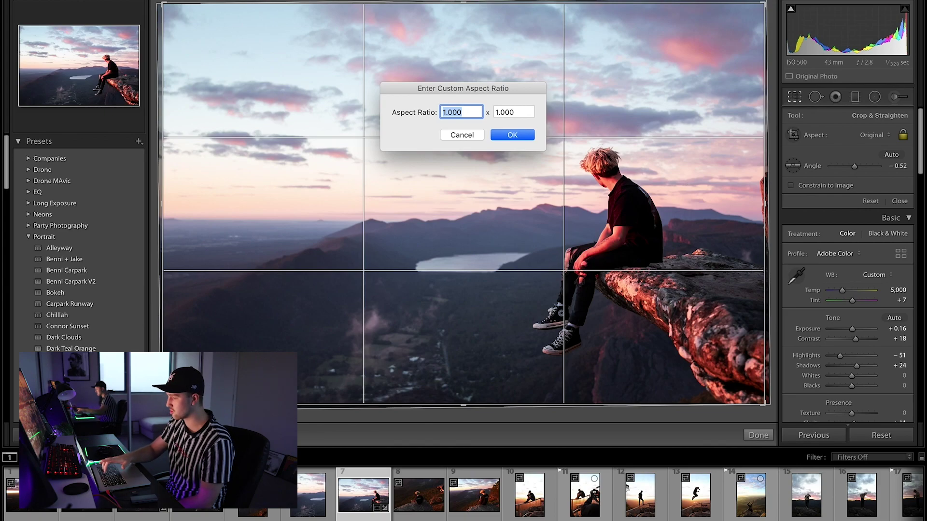
# - Apply an 8 x 5 crop ratio, reframe to show more sky, and finish the crop
pyautogui.write('8')
pyautogui.press('Tab')
pyautogui.write('5')
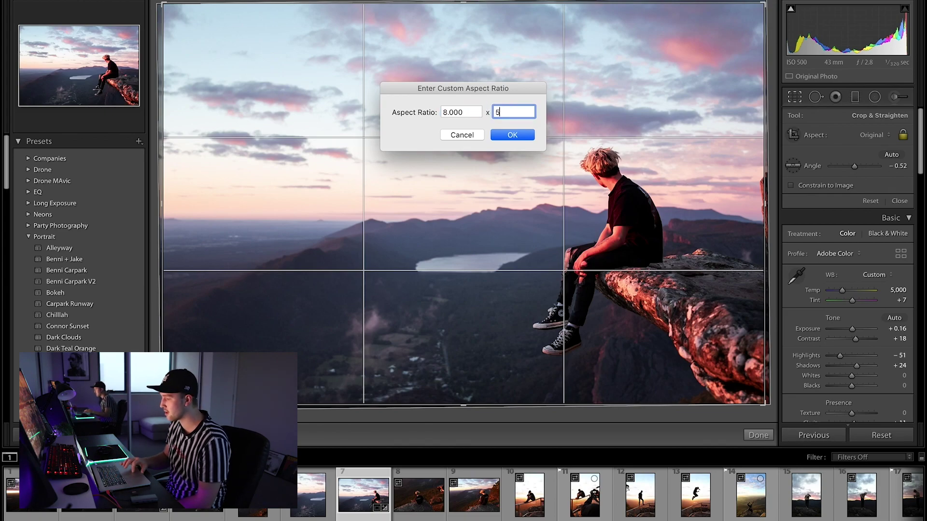
pyautogui.click(511, 136)
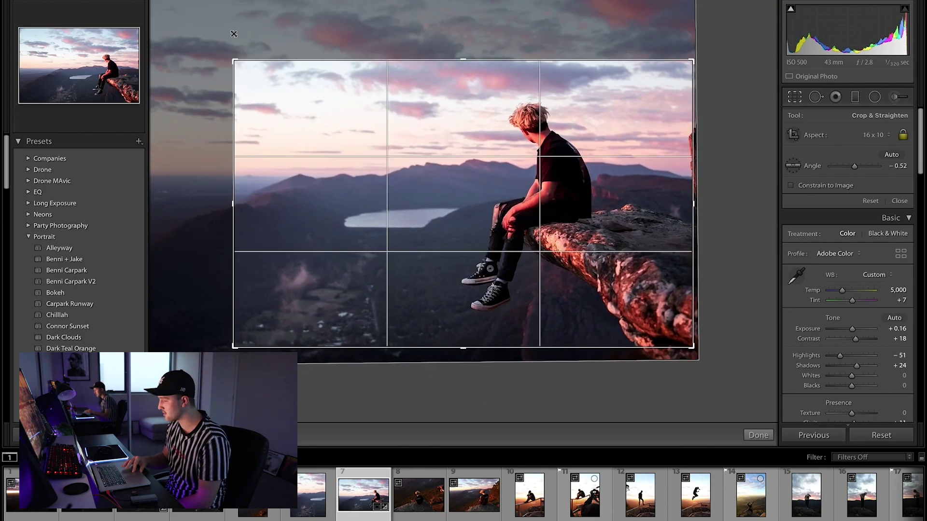
pyautogui.moveTo(429, 72); pyautogui.dragTo(429, 88)
pyautogui.moveTo(715, 201); pyautogui.dragTo(711, 201)
pyautogui.click(759, 435)
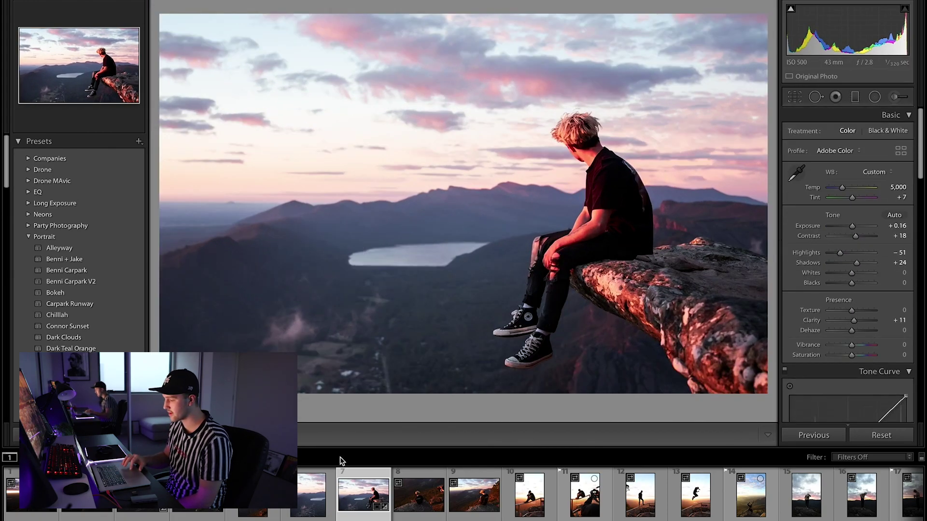
# - Send the cropped photo to Adobe Photoshop CC 2019 for editing
pyautogui.rightClick(364, 486)
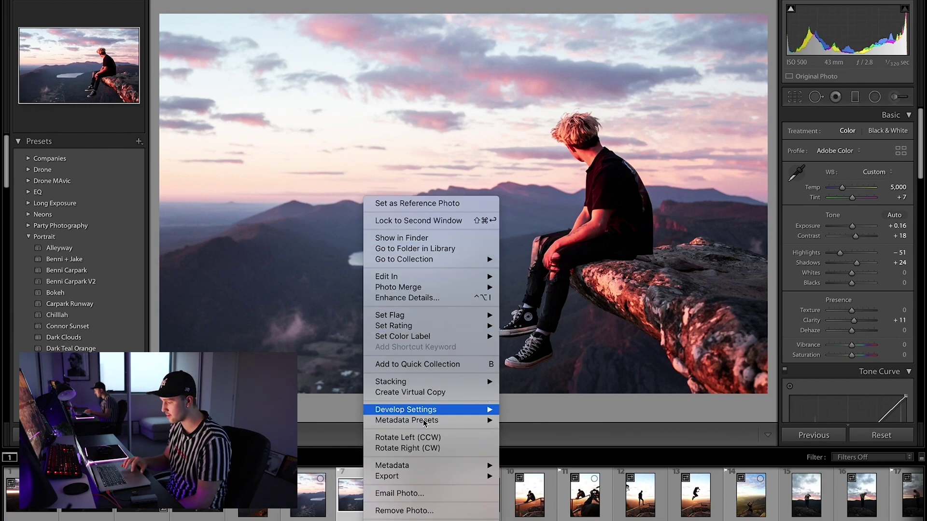
pyautogui.moveTo(451, 278)
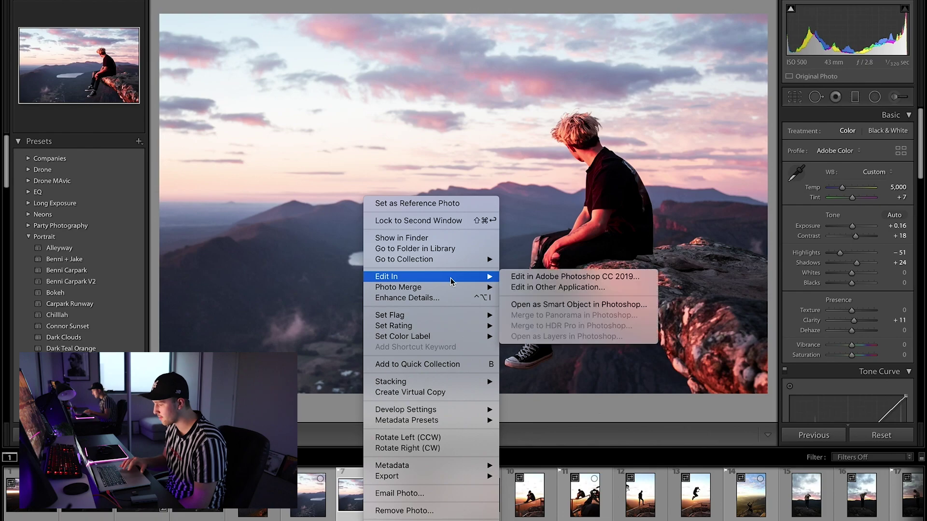
pyautogui.click(588, 279)
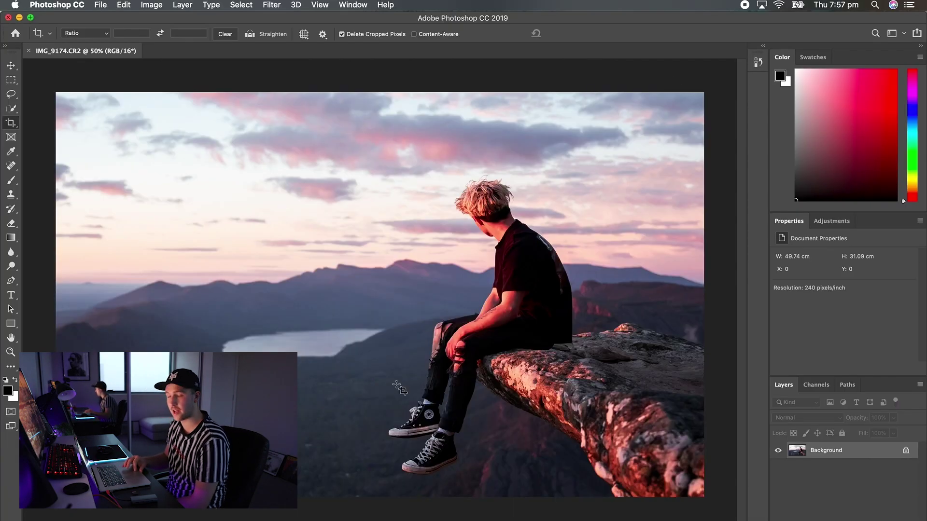
# - Create a New Guide Layout with 2 columns to place a vertical guide at the centre
pyautogui.click(320, 5)
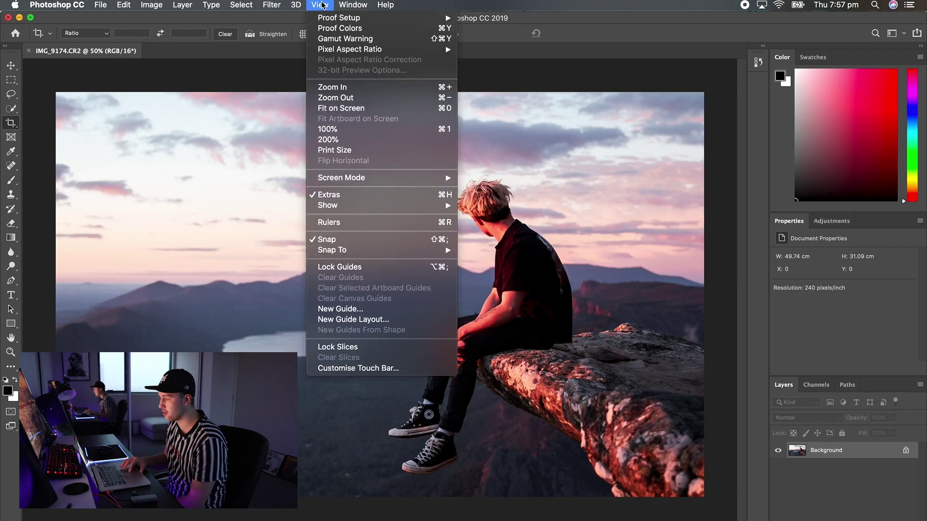
pyautogui.click(369, 322)
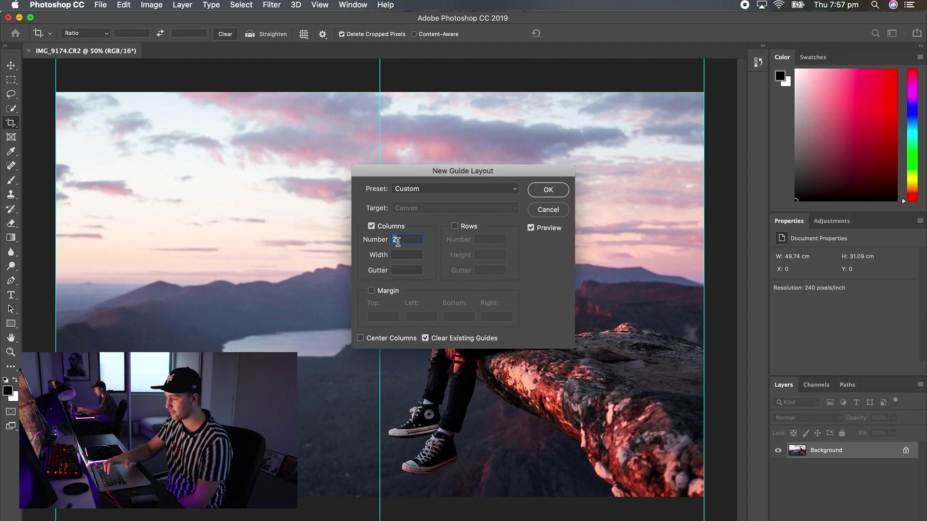
pyautogui.write('4')
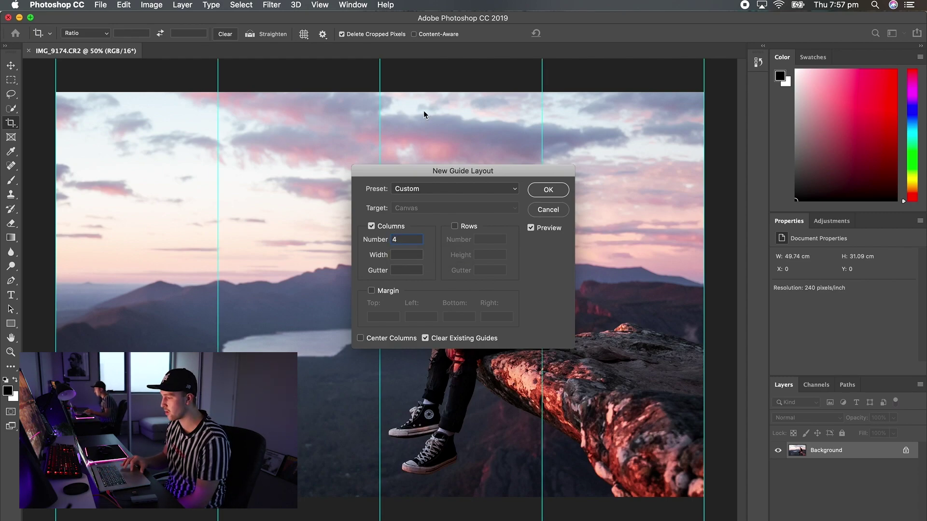
pyautogui.press('BackSpace')
pyautogui.write('2')
pyautogui.click(548, 190)
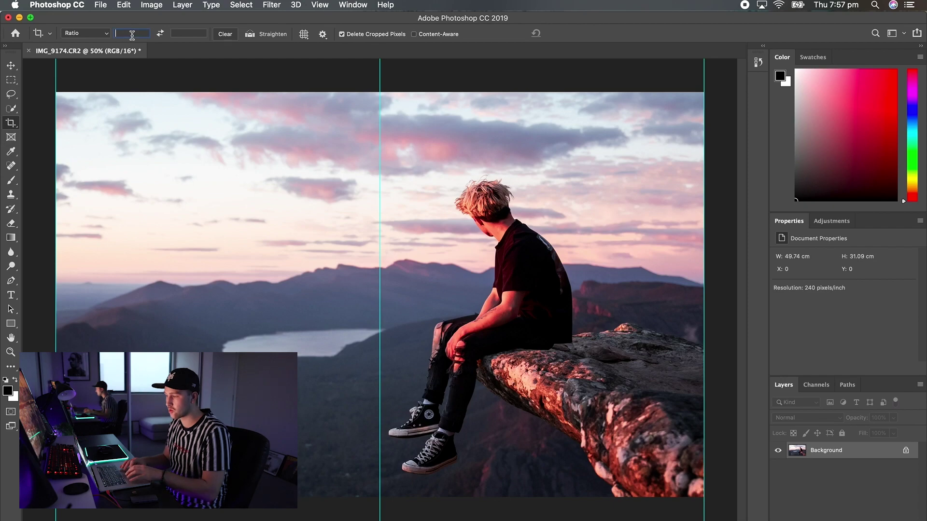
# - Crop the left half of the photo at a 4:5 ratio
pyautogui.write('4')
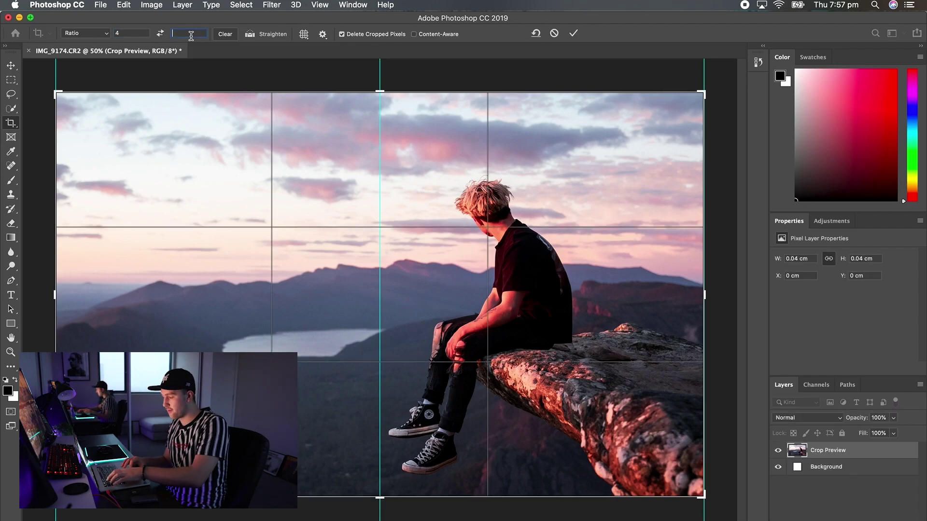
pyautogui.write('5')
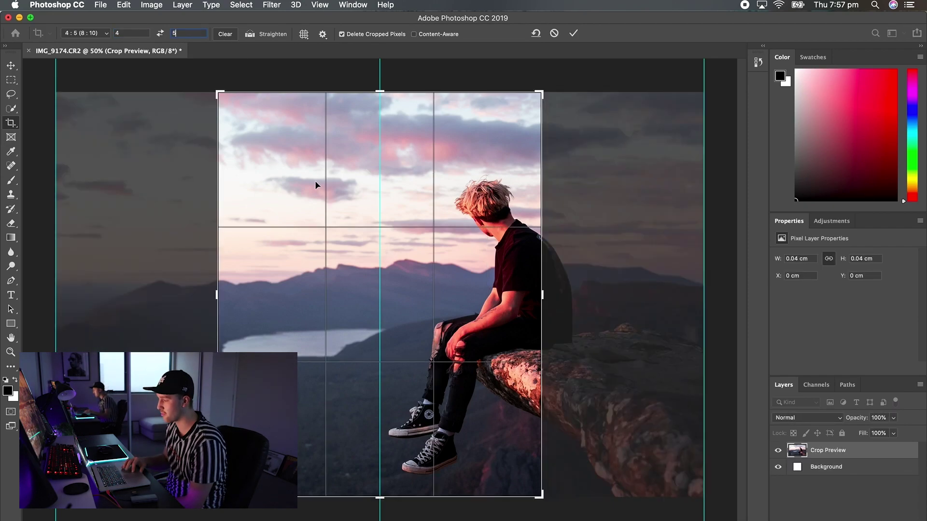
pyautogui.moveTo(315, 183); pyautogui.dragTo(473, 182)
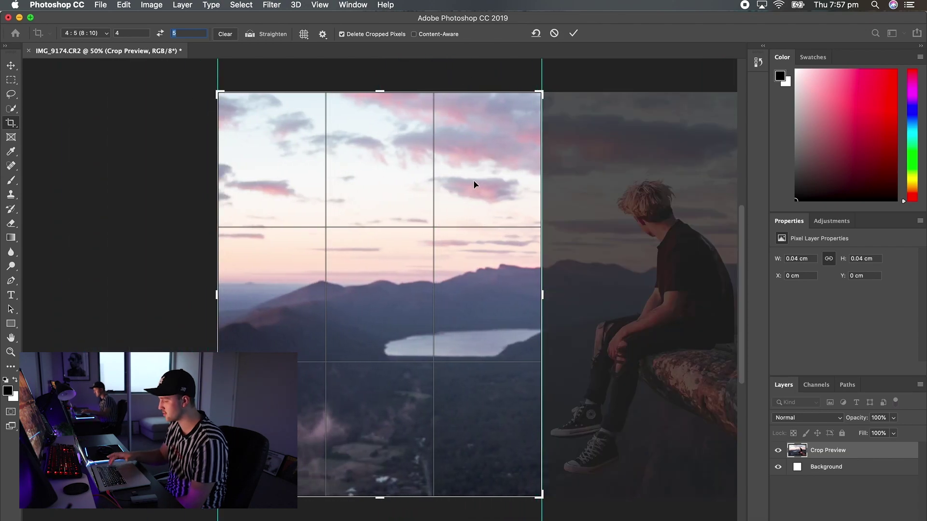
pyautogui.press('Return')
# - Export the cropped half via Save for Web at quality 100 as 'Crop 1'
pyautogui.click(105, 5)
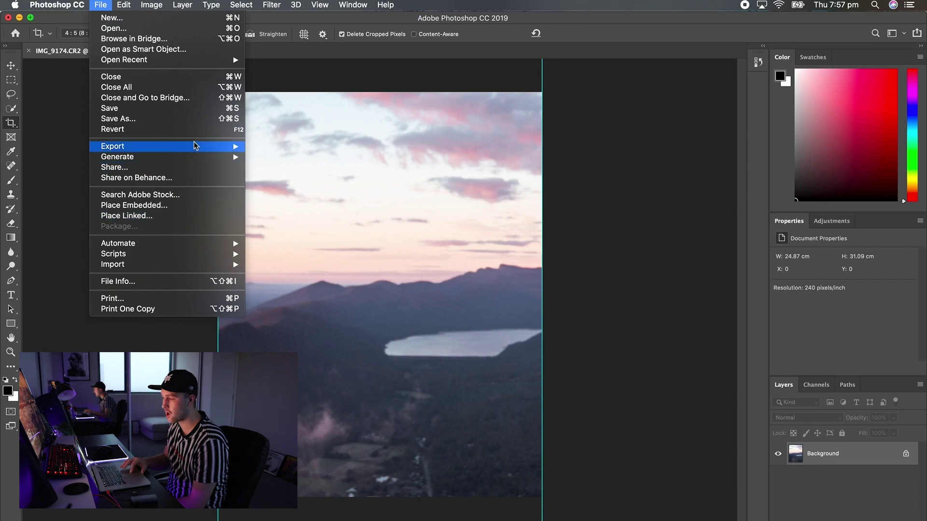
pyautogui.moveTo(213, 147)
pyautogui.click(329, 191)
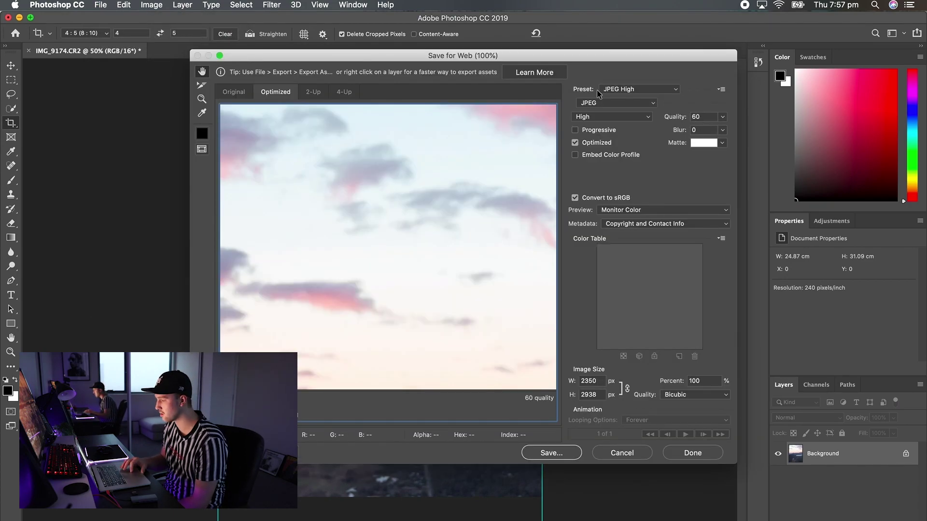
pyautogui.doubleClick(713, 116)
pyautogui.write('100')
pyautogui.press('Return')
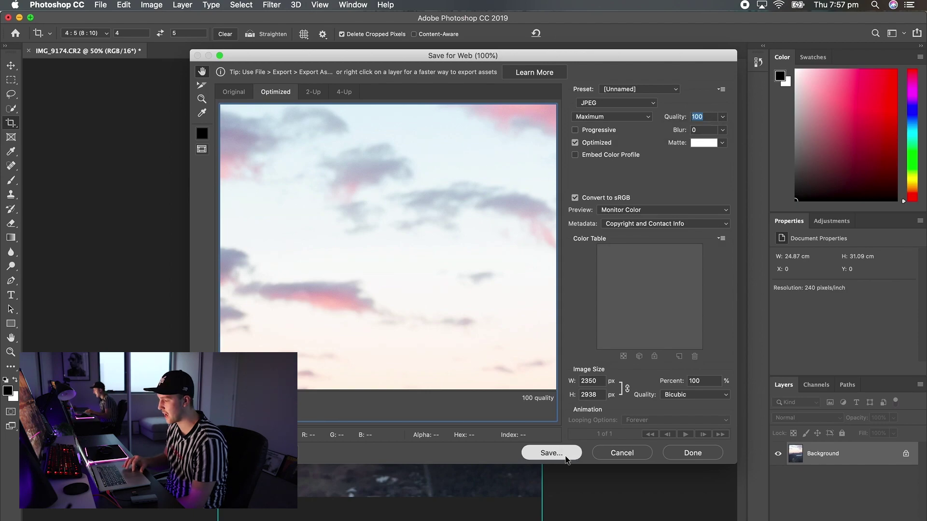
pyautogui.click(560, 453)
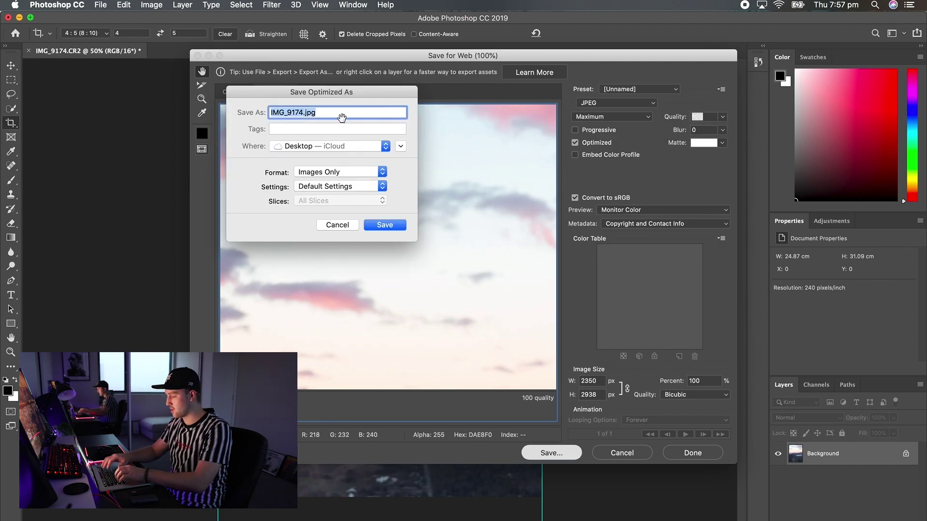
pyautogui.write('Crop 1')
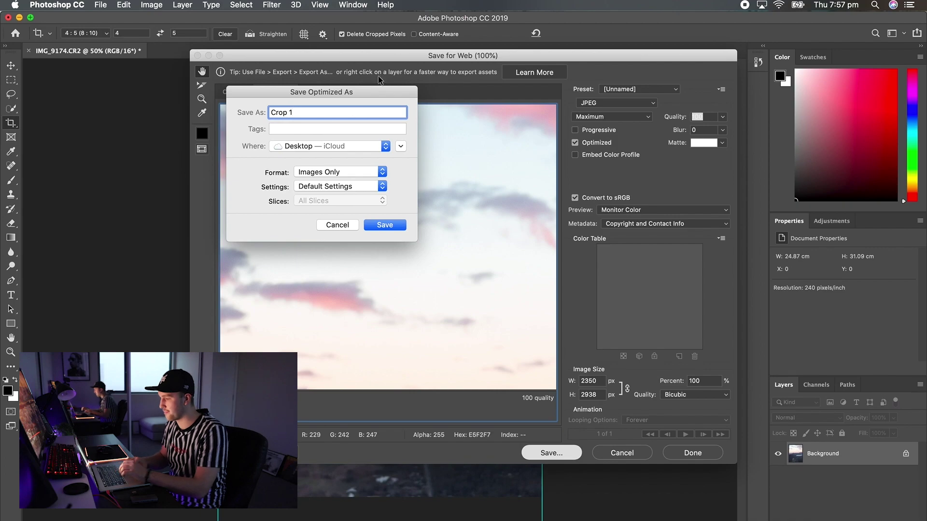
pyautogui.click(385, 225)
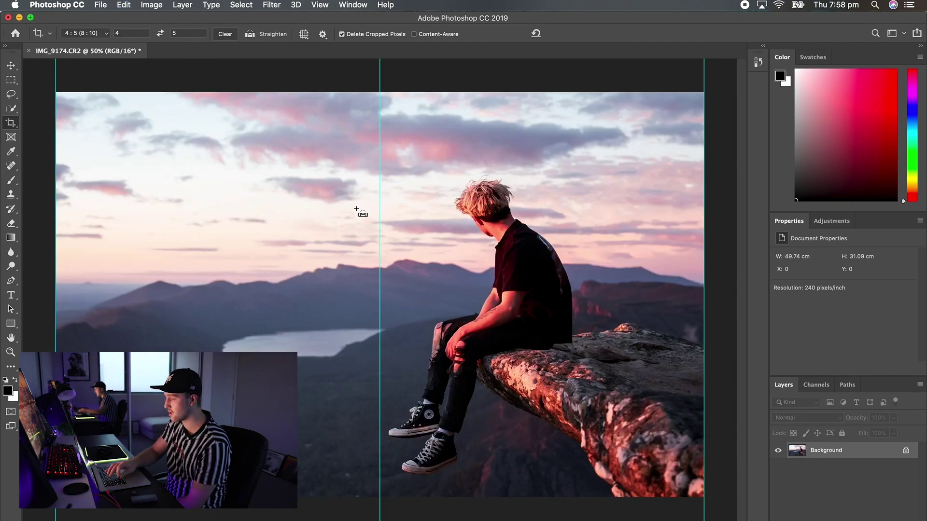
# - Undo the previous crop and crop the right half of the photo at 4:5
pyautogui.press('super+z')
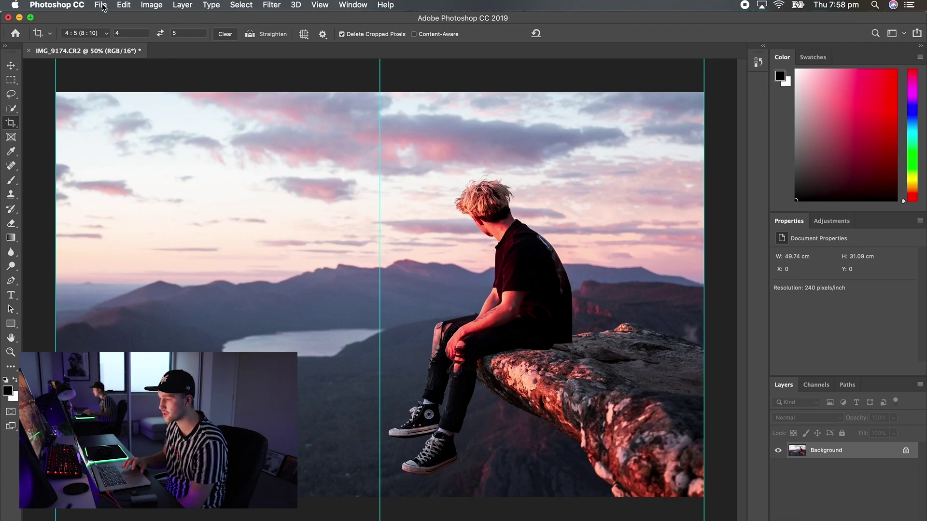
pyautogui.click(253, 115)
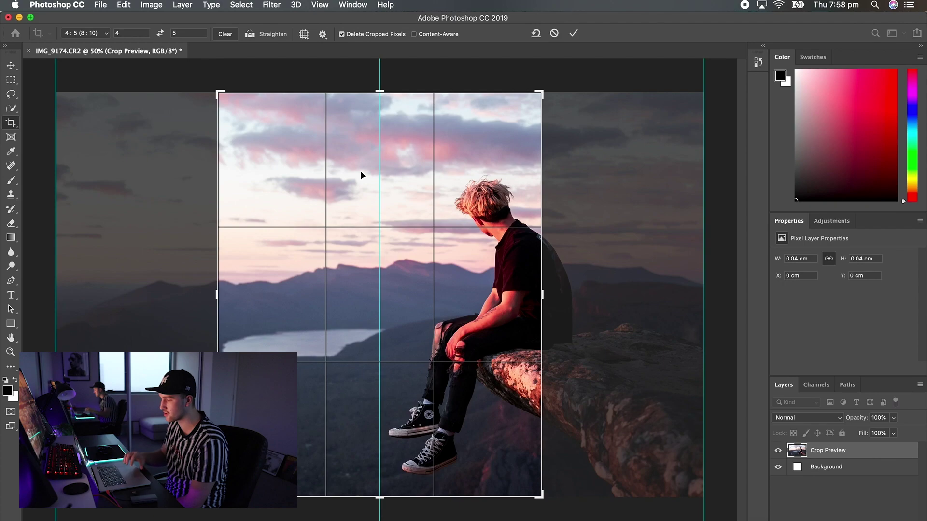
pyautogui.moveTo(459, 186); pyautogui.dragTo(295, 189)
pyautogui.press('Return')
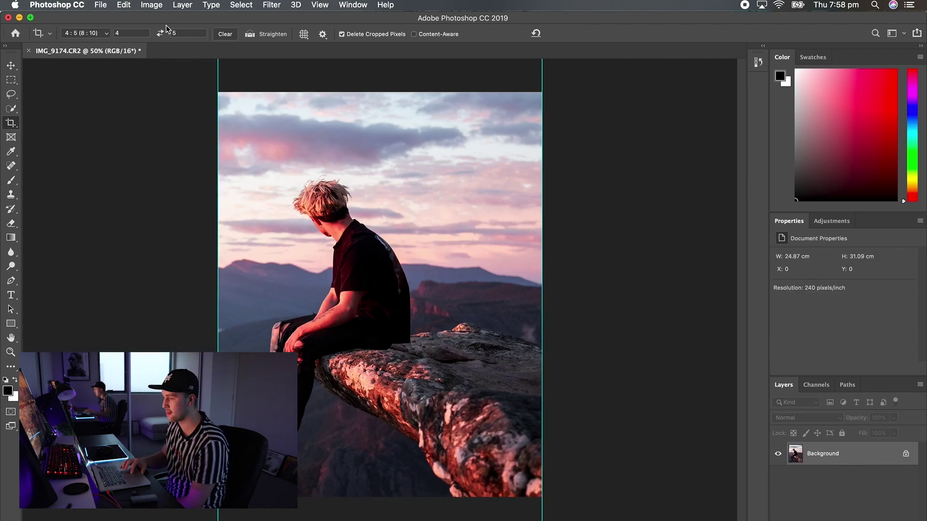
# - Save the right half through Save for Web, entering the file name 'Crop 4'
pyautogui.click(120, 4)
pyautogui.moveTo(101, 4)
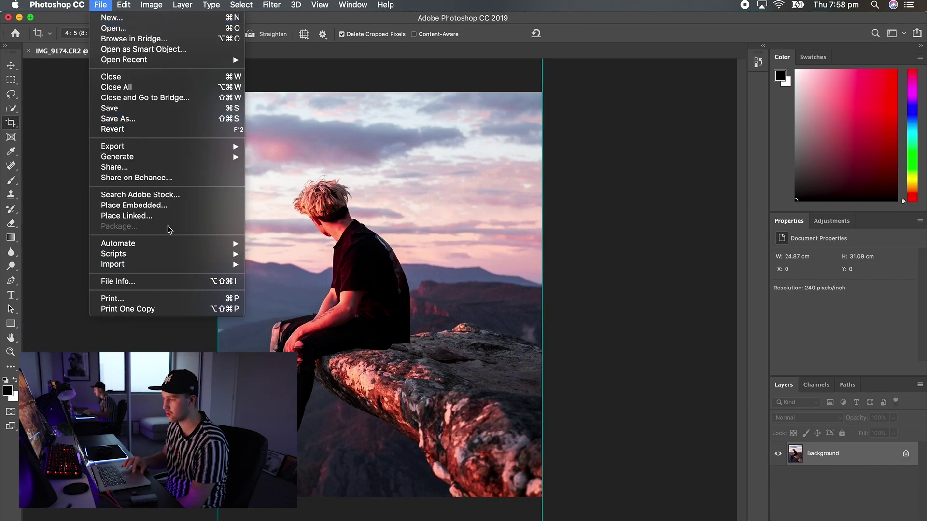
pyautogui.moveTo(204, 147)
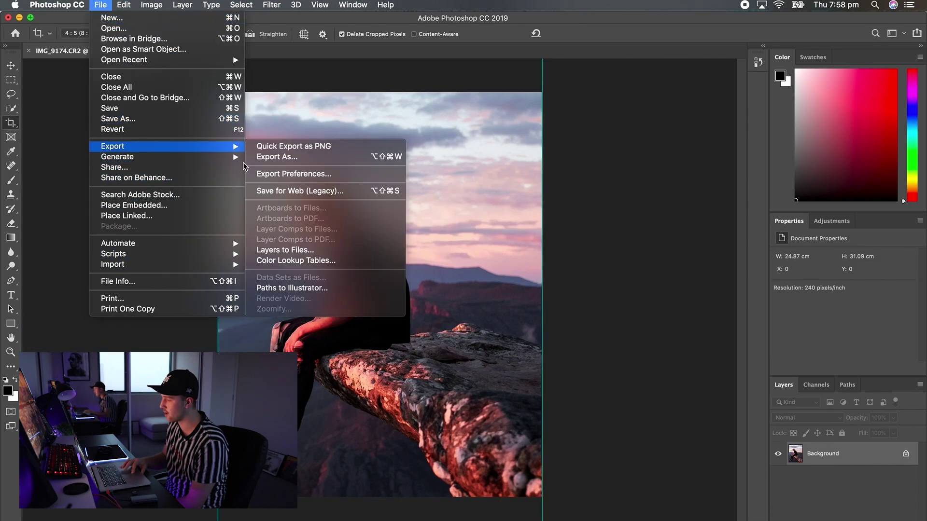
pyautogui.click(285, 192)
pyautogui.press('Return')
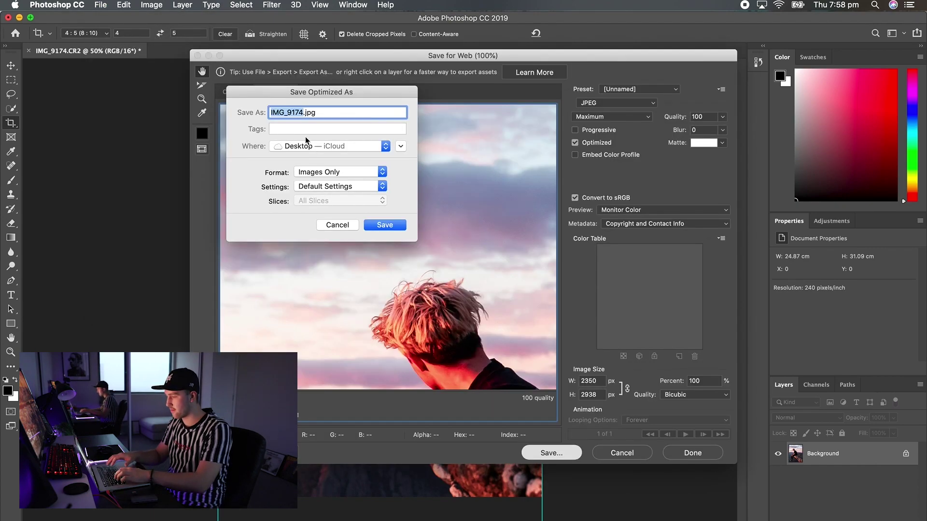
pyautogui.click(333, 111)
pyautogui.press('super+a')
pyautogui.write('Crop')
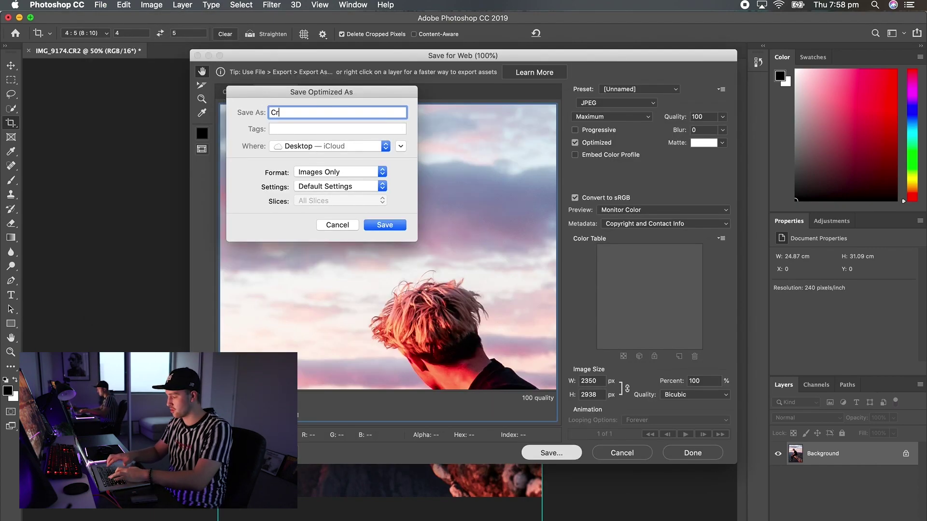